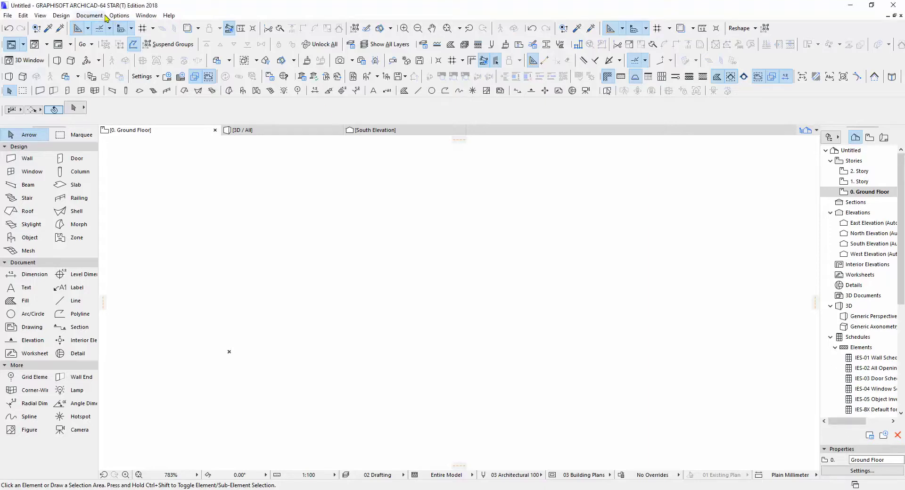
# Open the Profile Manager from Options > Element Attributes beside the Ground Floor plan.
pyautogui.click(119, 16)
pyautogui.moveTo(188, 32)
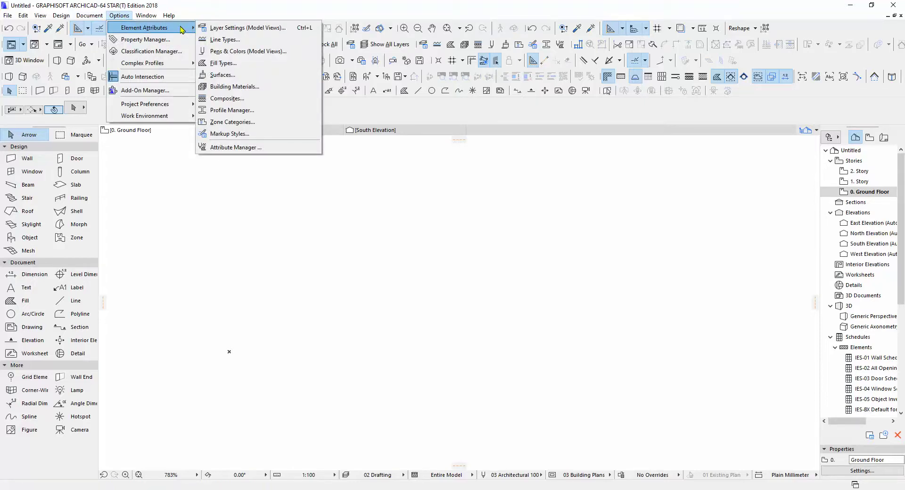
pyautogui.click(253, 111)
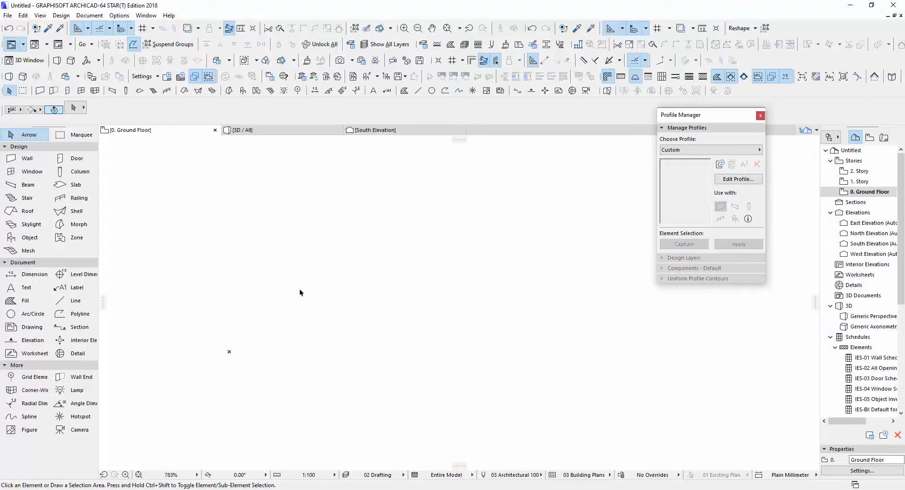
# Start editing a new custom profile and remove all of its default guide lines.
pyautogui.click(732, 179)
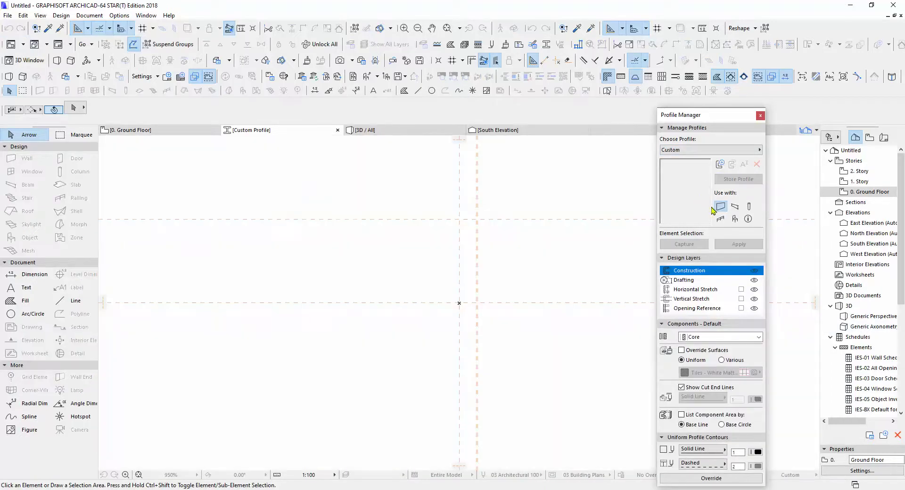
pyautogui.rightClick(487, 217)
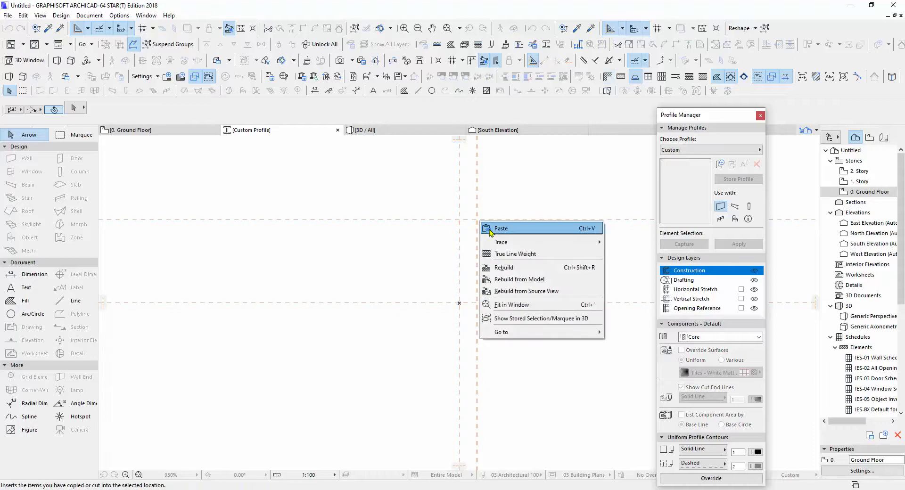
pyautogui.click(461, 223)
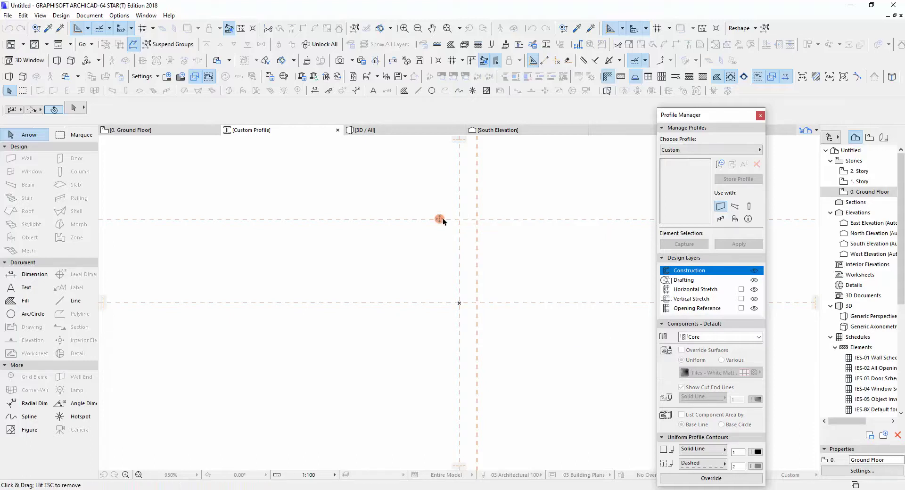
pyautogui.rightClick(439, 219)
pyautogui.click(477, 229)
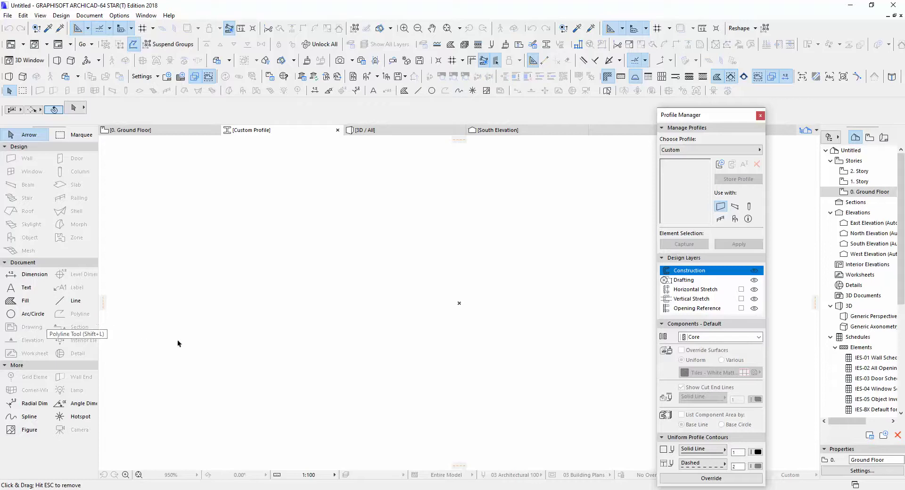
# Place a horizontal guide and a second parallel guide offset 3000 above it.
pyautogui.moveTo(460, 141); pyautogui.dragTo(460, 303)
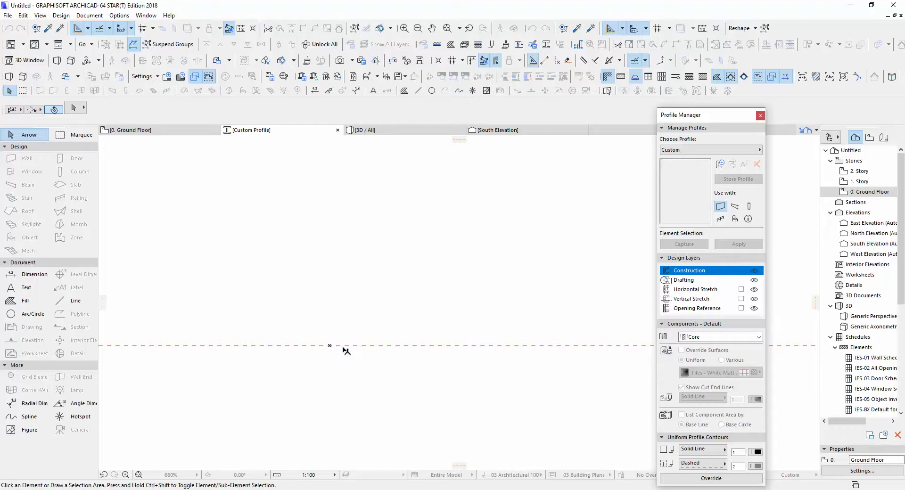
pyautogui.moveTo(315, 345); pyautogui.dragTo(325, 242)
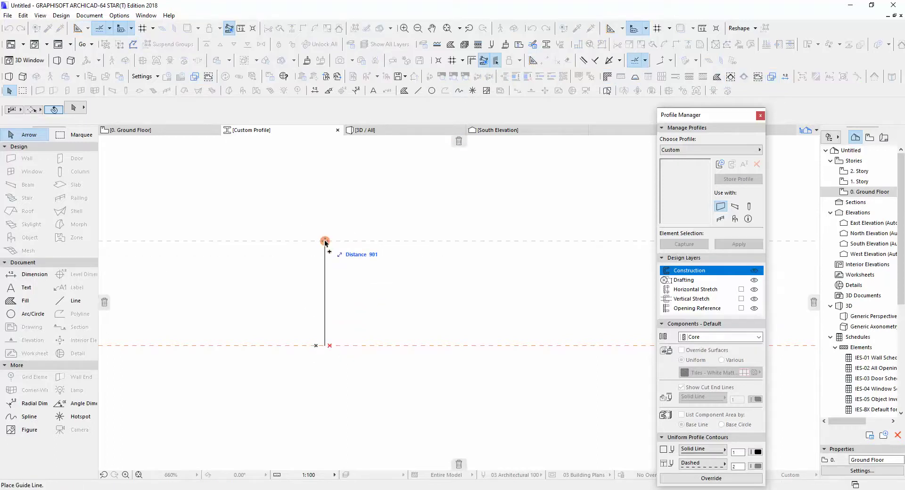
pyautogui.write('300')
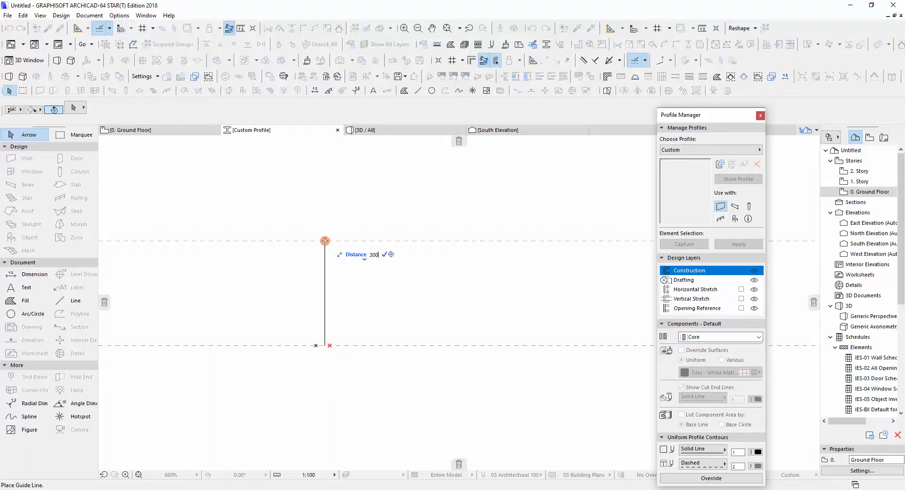
pyautogui.write('0')
pyautogui.press('Return')
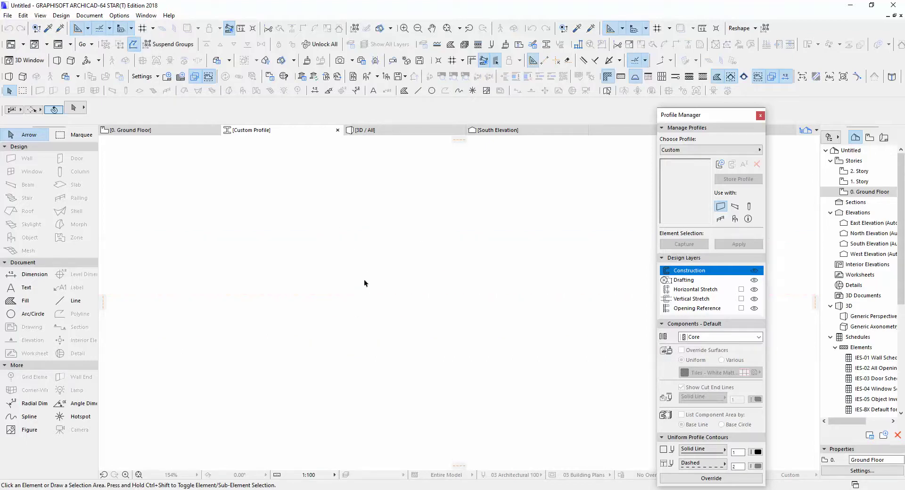
pyautogui.scroll(2, 365, 283)
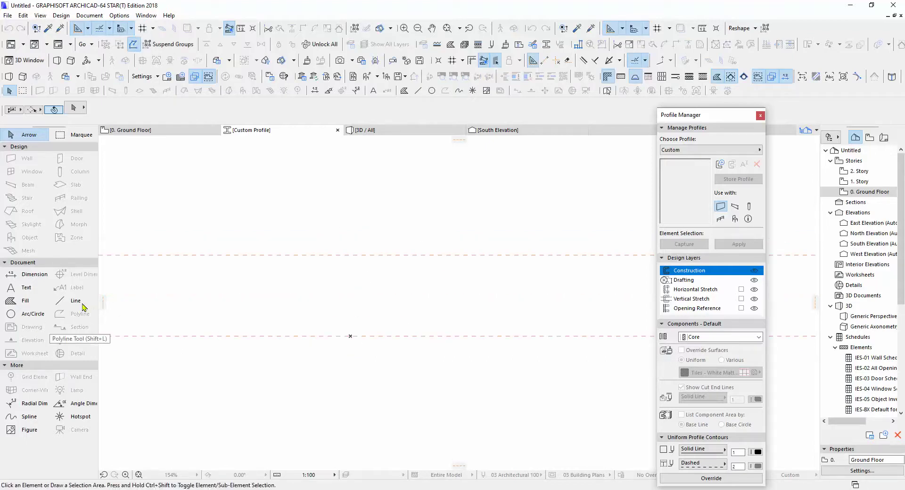
# Place a vertical guide and a second parallel guide offset 100 to its right.
pyautogui.moveTo(104, 304); pyautogui.dragTo(351, 336)
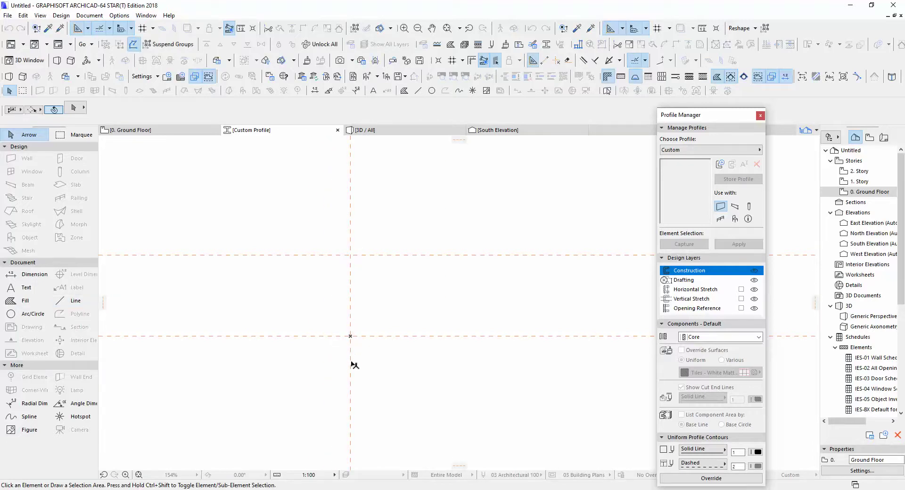
pyautogui.moveTo(350, 384); pyautogui.dragTo(412, 384)
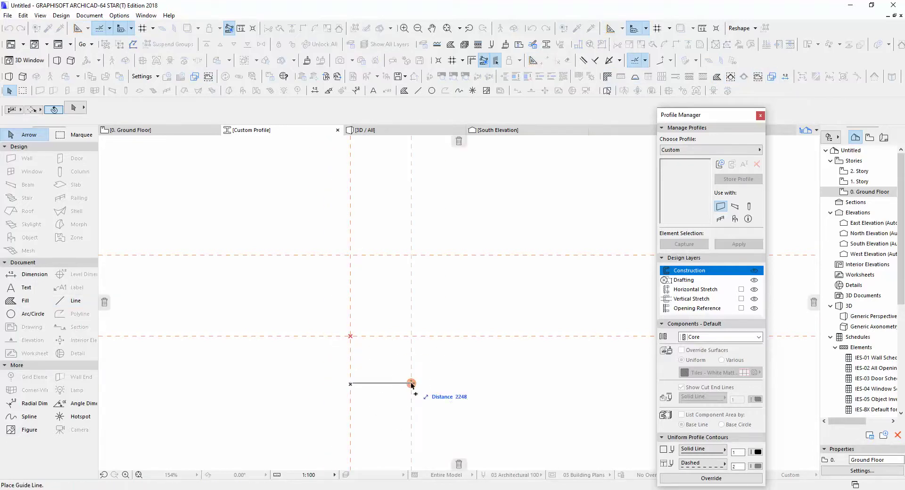
pyautogui.write('100')
pyautogui.press('Return')
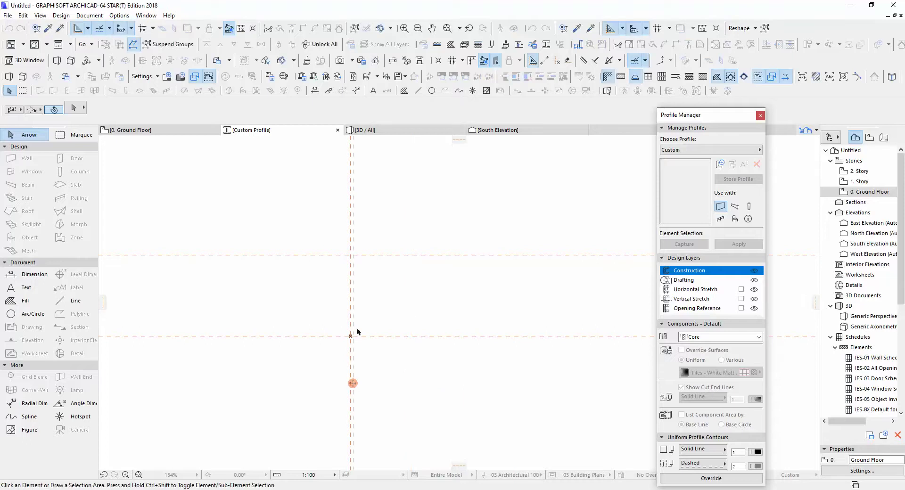
pyautogui.scroll(3, 357, 349)
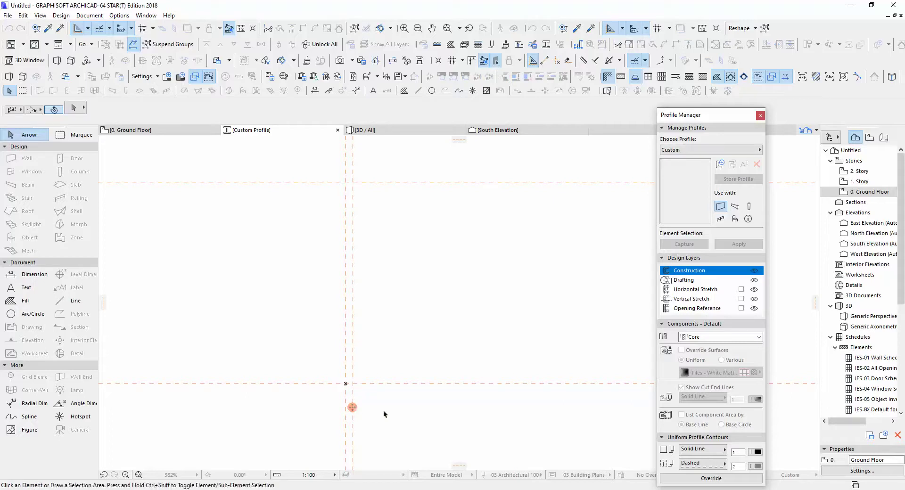
# Add another vertical guide at an offset of 20 from the existing vertical guide.
pyautogui.click(353, 407)
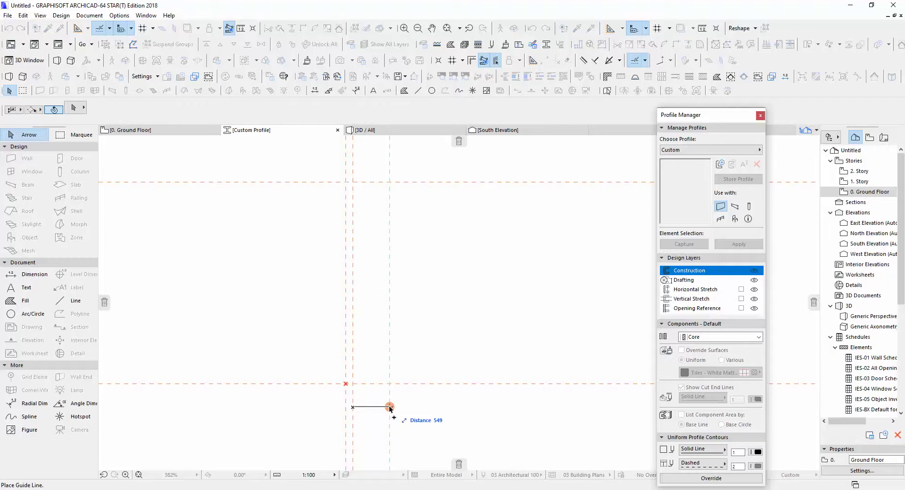
pyautogui.write('20')
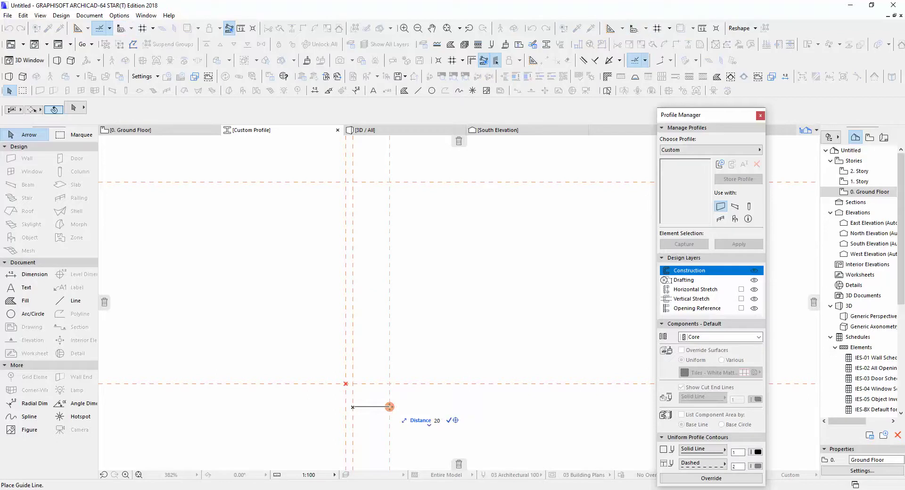
pyautogui.press('Return')
pyautogui.scroll(2, 357, 366)
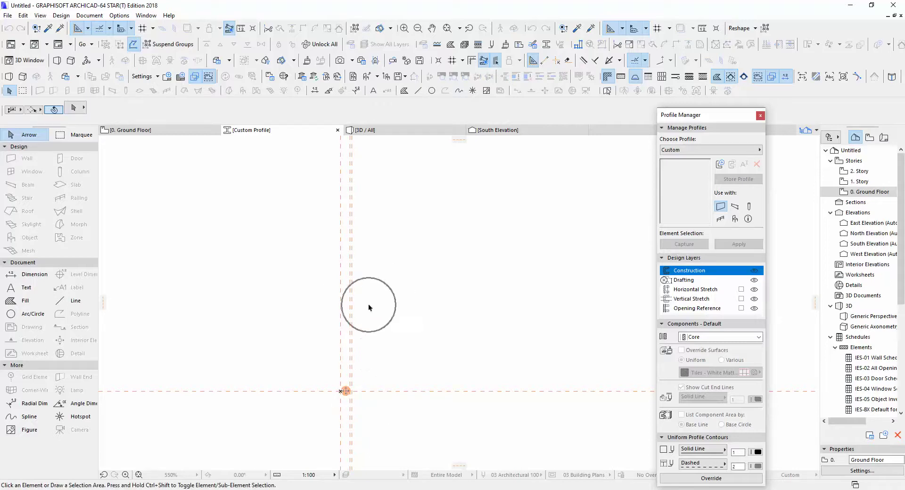
# Add a horizontal guide 500 above the bottom guide.
pyautogui.click(346, 391)
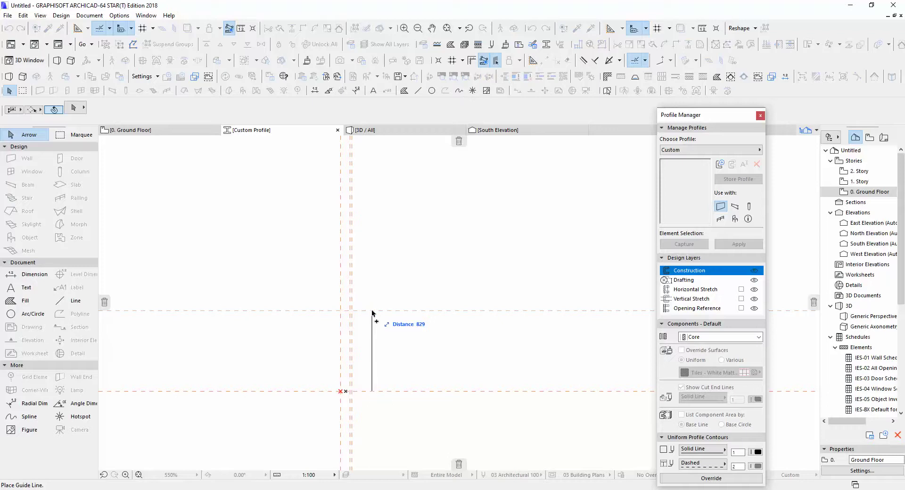
pyautogui.write('500')
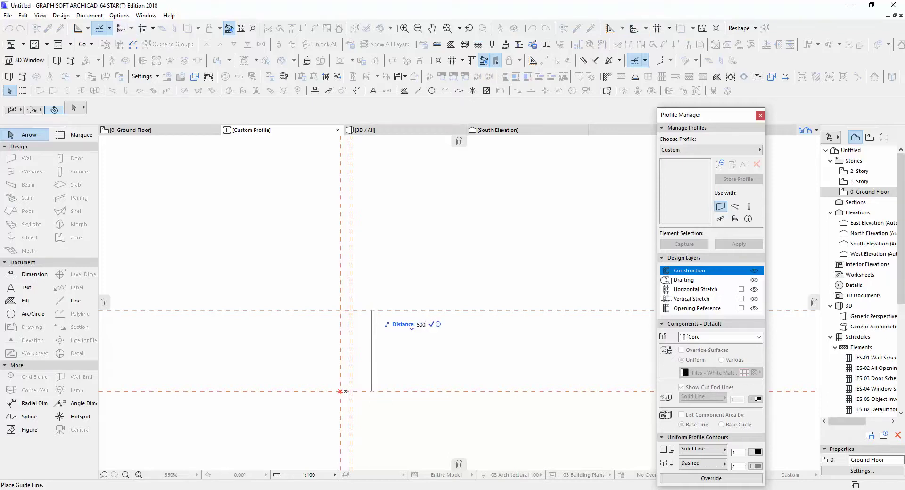
pyautogui.press('Return')
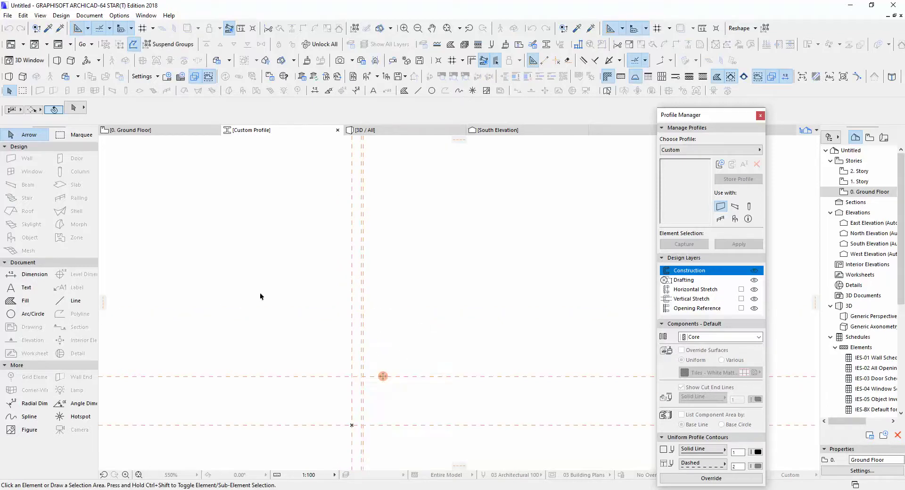
pyautogui.scroll(-3, 334, 304)
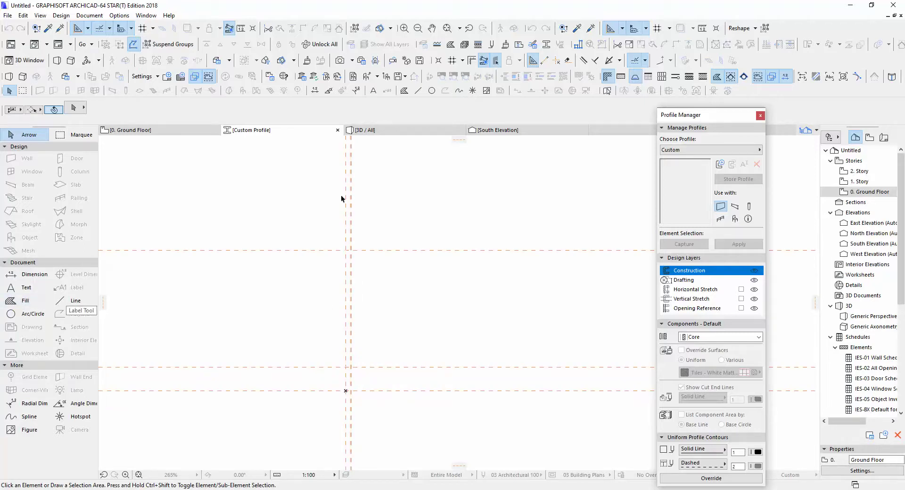
# With the Fill tool, draw the tall 100 by 3000 rectangle fill strip.
pyautogui.click(26, 301)
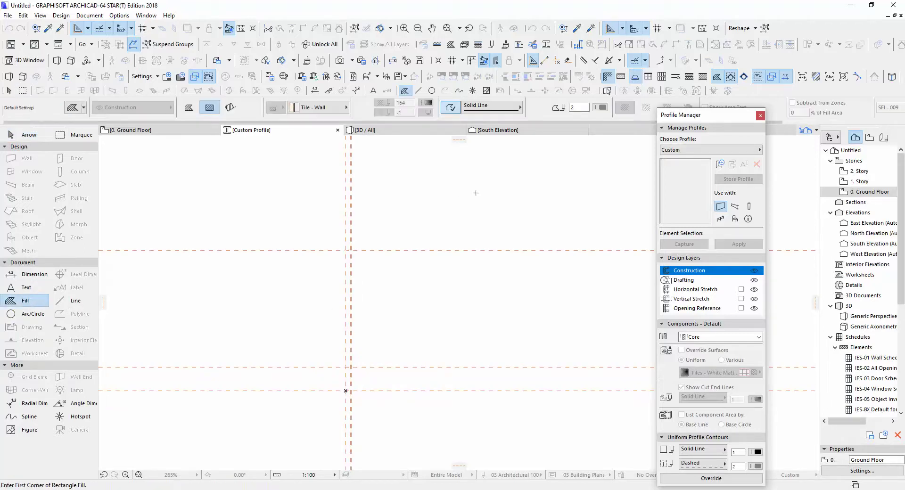
pyautogui.scroll(2, 344, 272)
pyautogui.click(344, 249)
pyautogui.scroll(2, 383, 273)
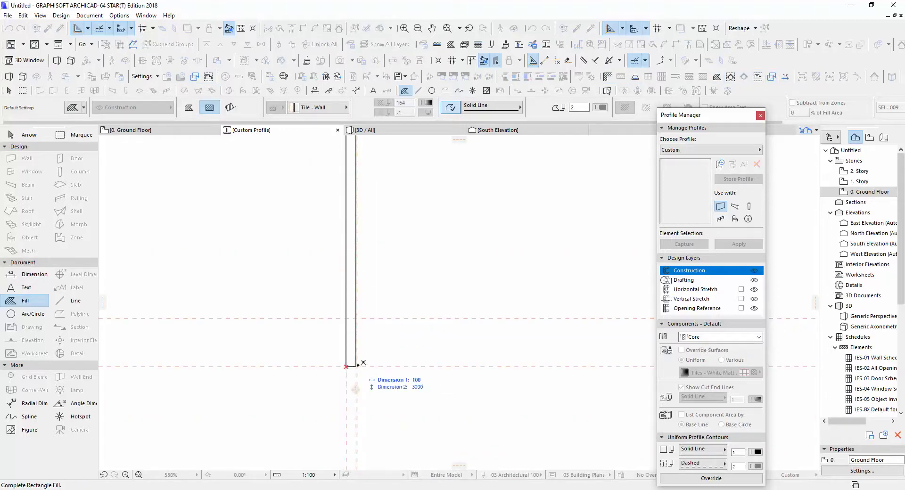
pyautogui.click(356, 368)
pyautogui.scroll(7, 359, 321)
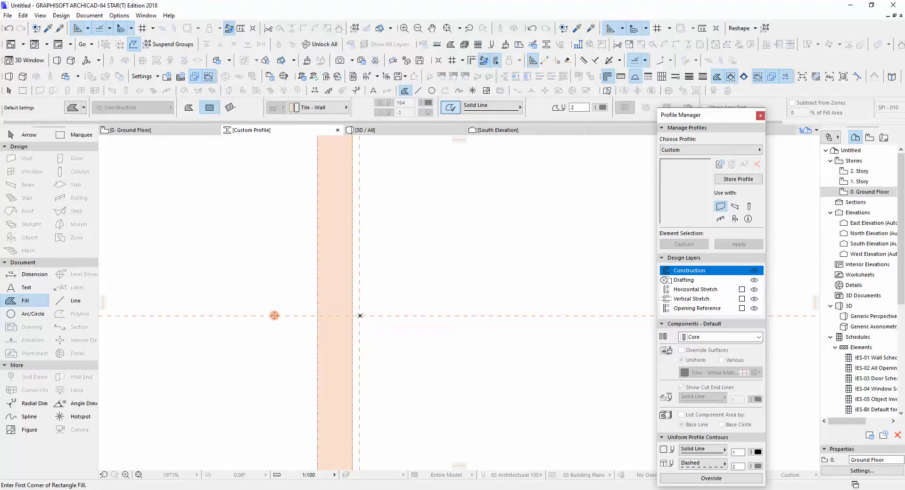
# Draw a narrower, shorter rectangle fill beside the lower part of the tall strip.
pyautogui.click(360, 316)
pyautogui.moveTo(346, 348); pyautogui.dragTo(348, 218, button='middle')
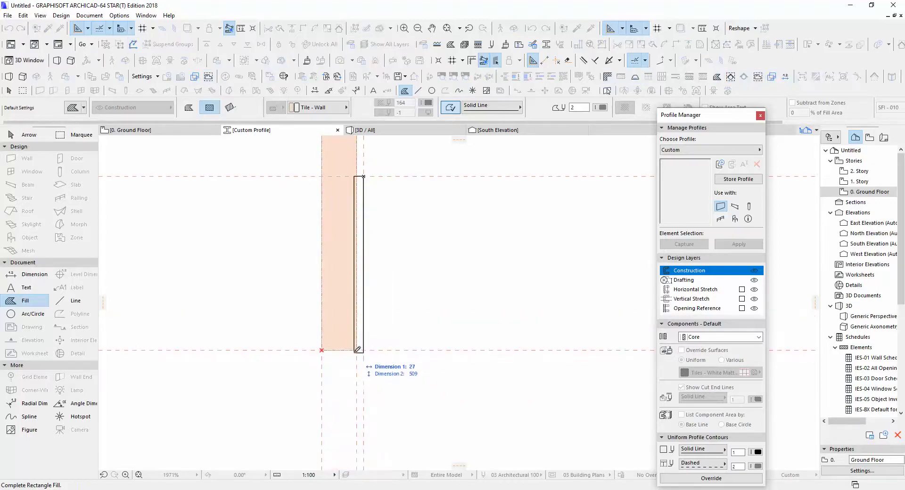
pyautogui.click(357, 350)
pyautogui.scroll(-2, 372, 283)
pyautogui.moveTo(387, 274); pyautogui.dragTo(376, 374, button='middle')
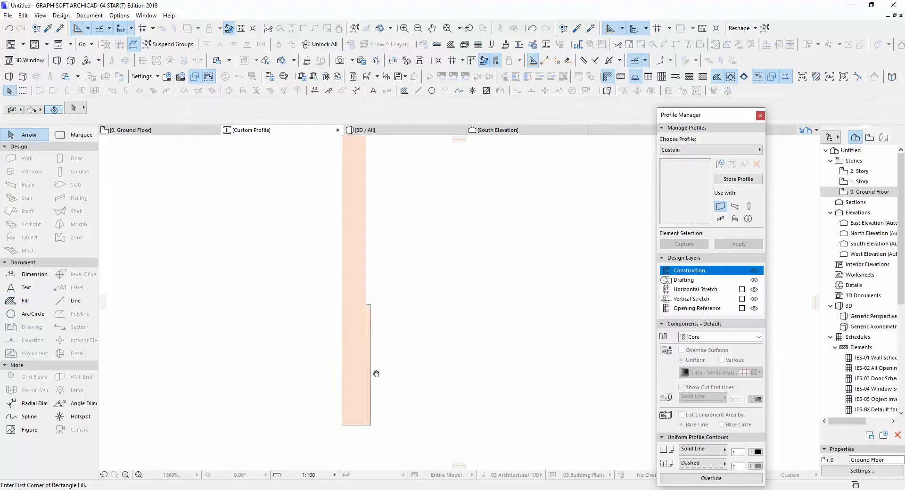
# Set the upper profile strip's building material to IF-02 Gypsum Plasterboard.
pyautogui.click(356, 339)
pyautogui.click(327, 110)
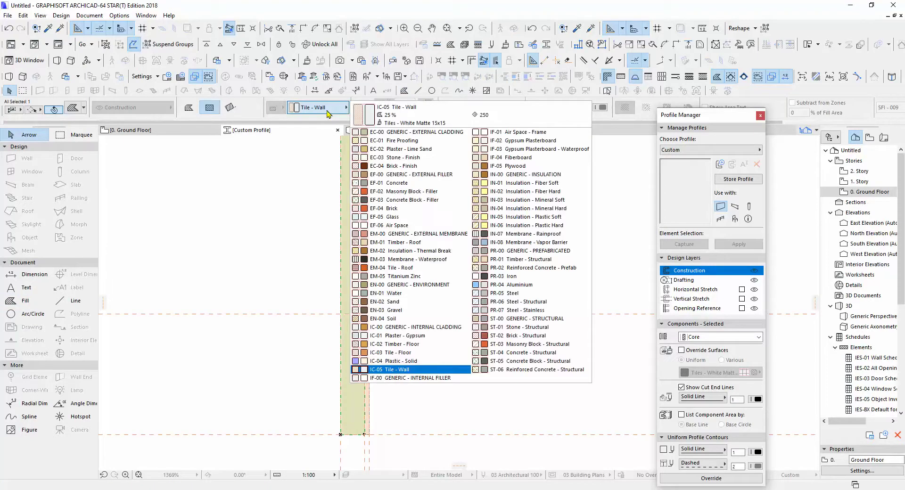
pyautogui.click(535, 142)
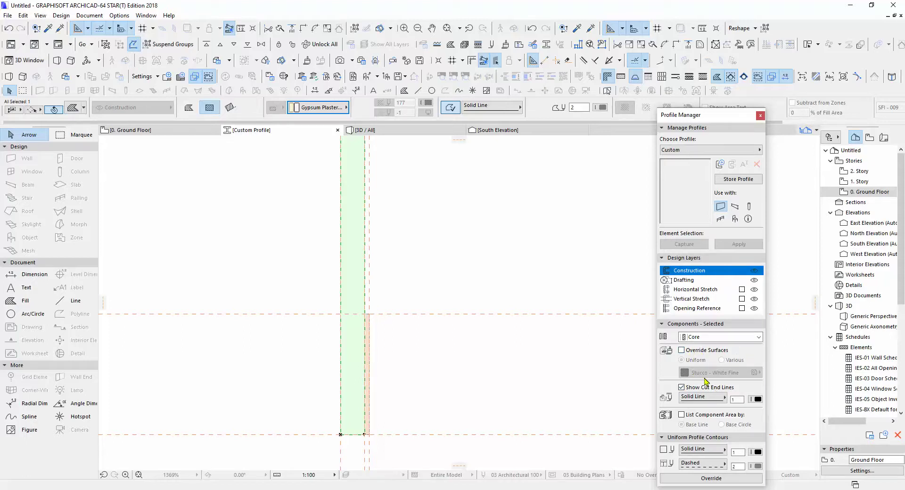
pyautogui.click(681, 350)
pyautogui.click(736, 372)
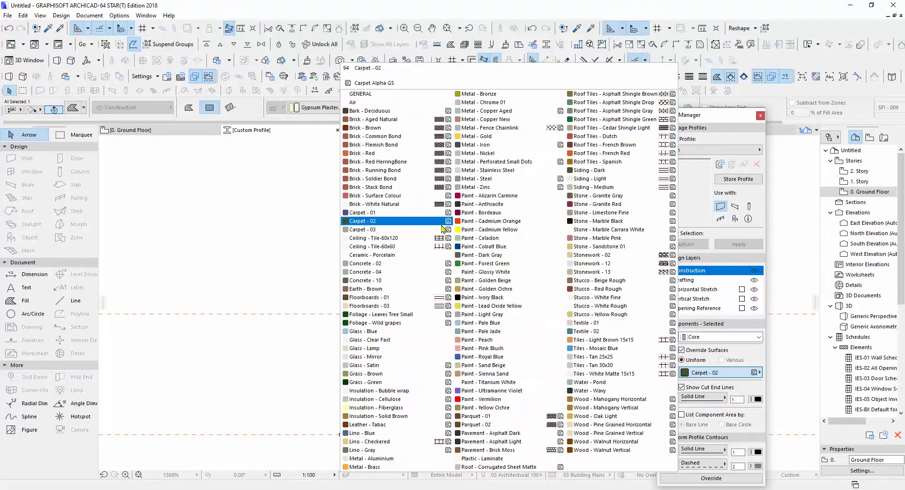
pyautogui.click(744, 354)
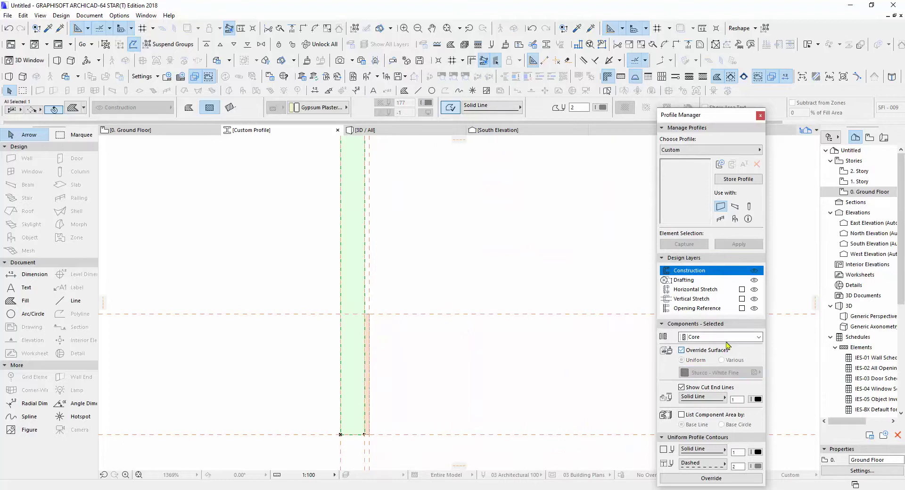
pyautogui.click(367, 330)
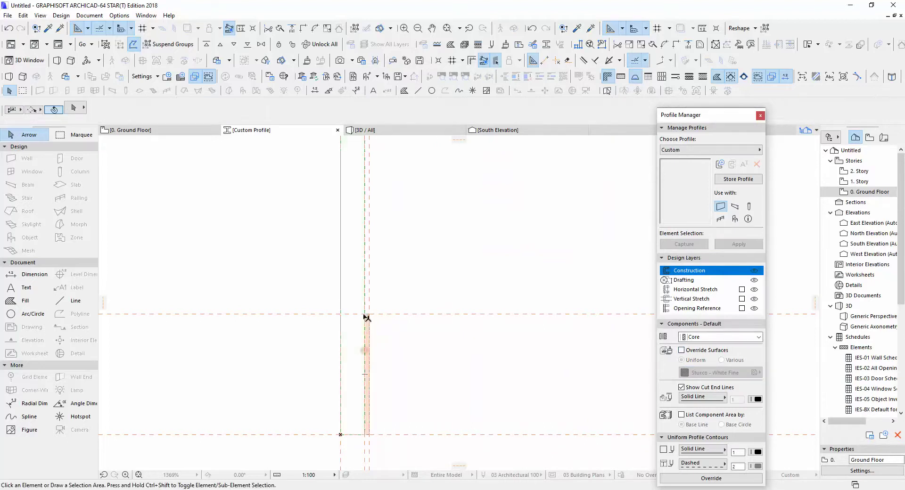
# Set the lower base strip's building material to EF-02 Masonry Block - Filler.
pyautogui.click(370, 338)
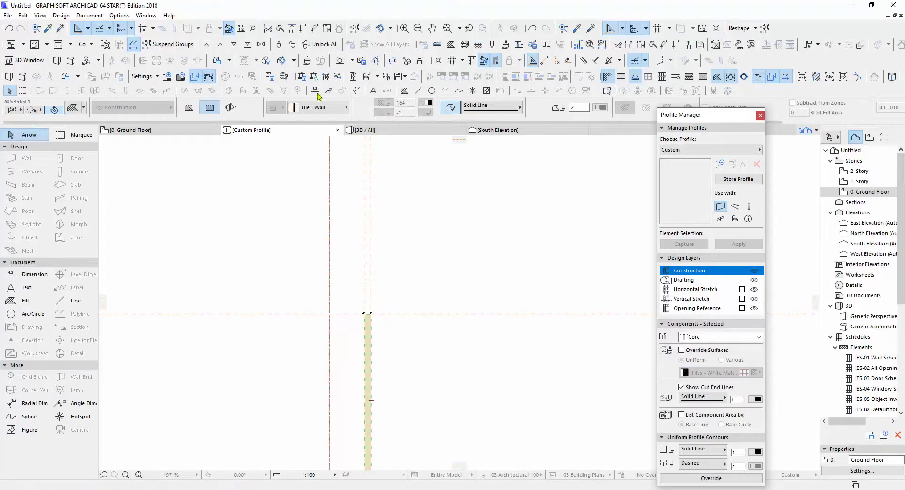
pyautogui.click(319, 108)
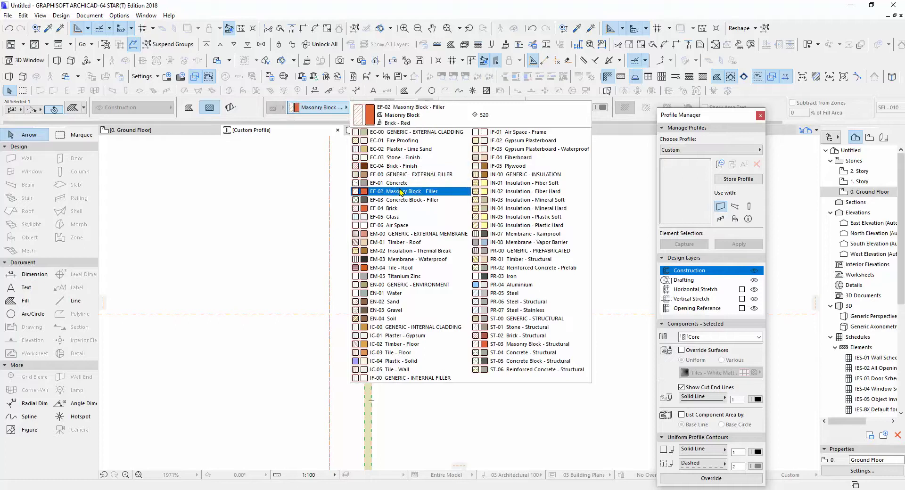
pyautogui.click(455, 197)
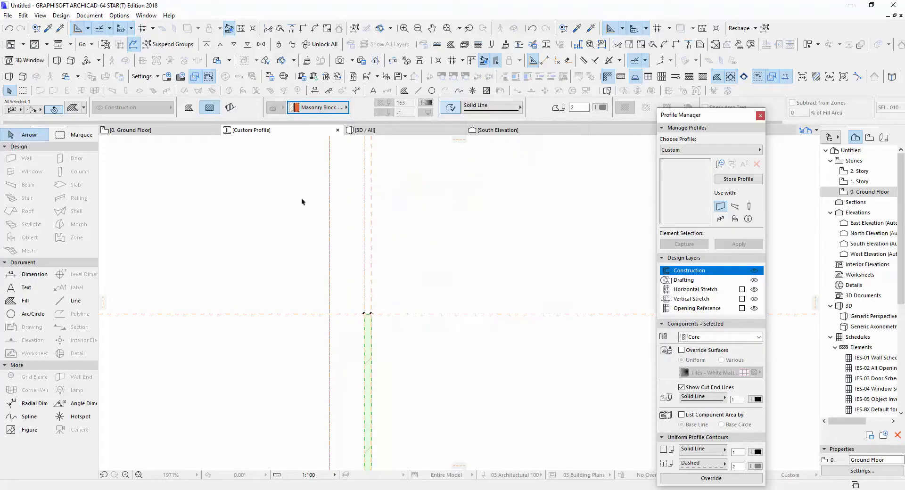
pyautogui.click(465, 303)
pyautogui.scroll(-5, 395, 307)
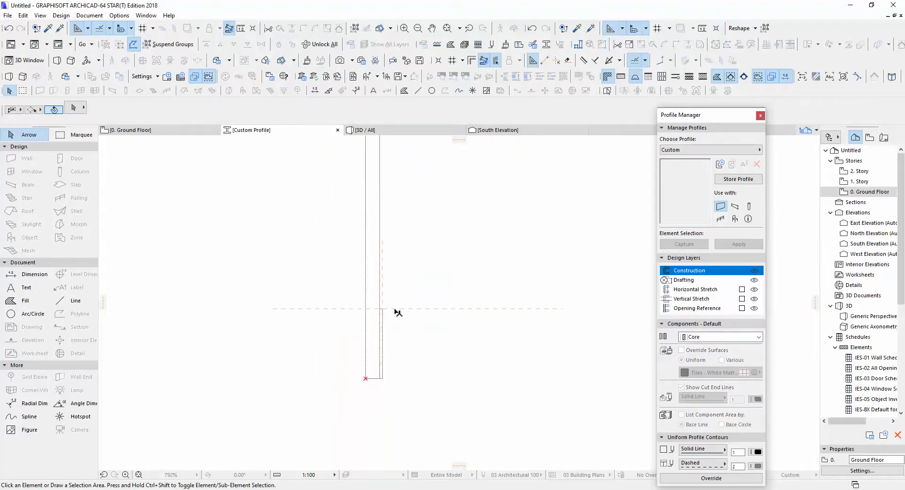
pyautogui.scroll(-2, 397, 333)
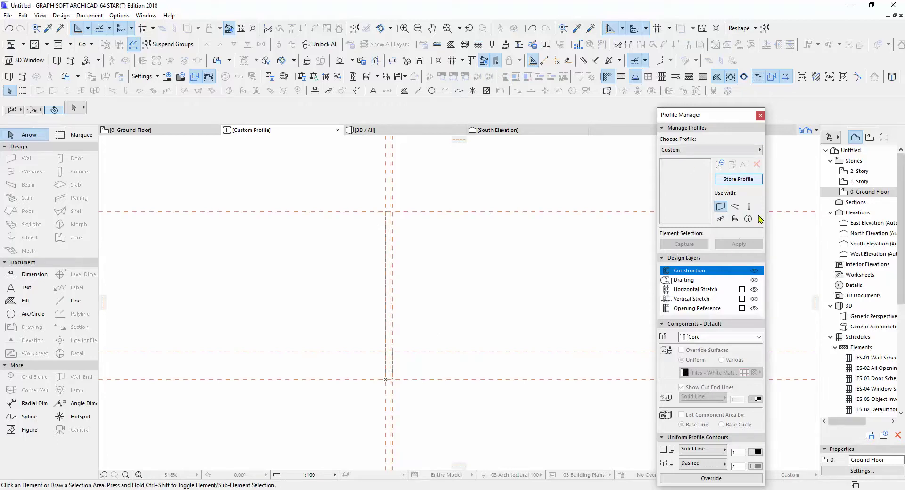
# Store the two-strip profile as 'New Profile' and close the profile editor and Profile Manager.
pyautogui.click(738, 179)
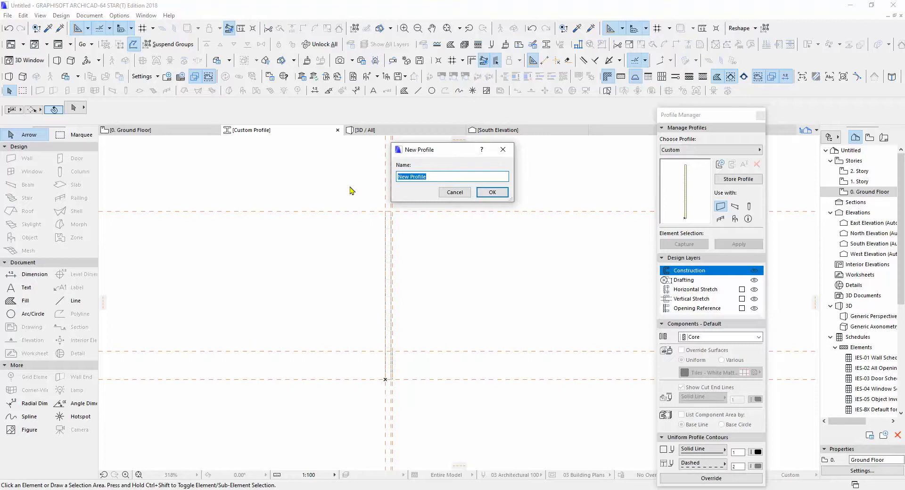
pyautogui.click(487, 189)
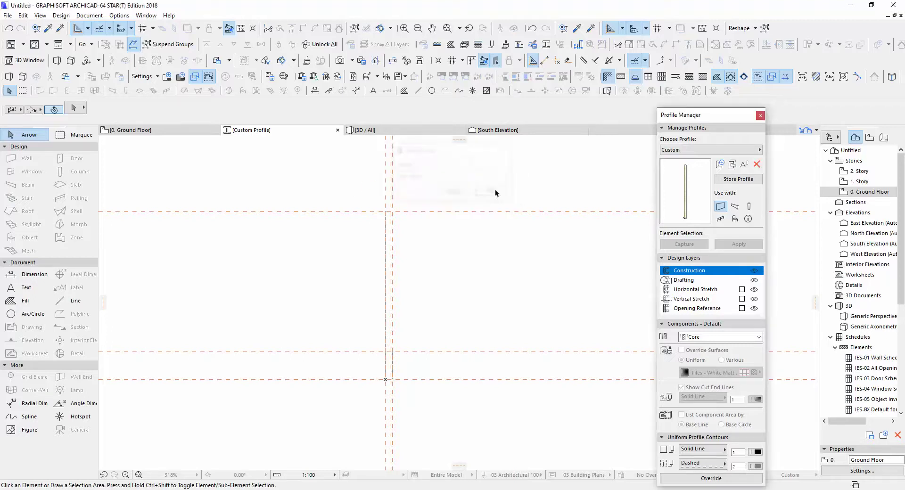
pyautogui.click(760, 116)
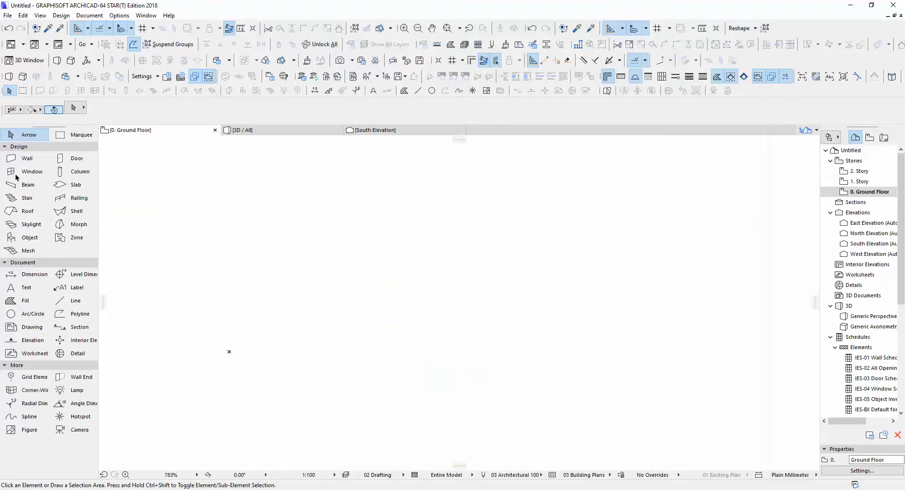
# Set the Wall tool defaults to the Complex Profile geometry using 'New Profile', 120 thick.
pyautogui.doubleClick(29, 163)
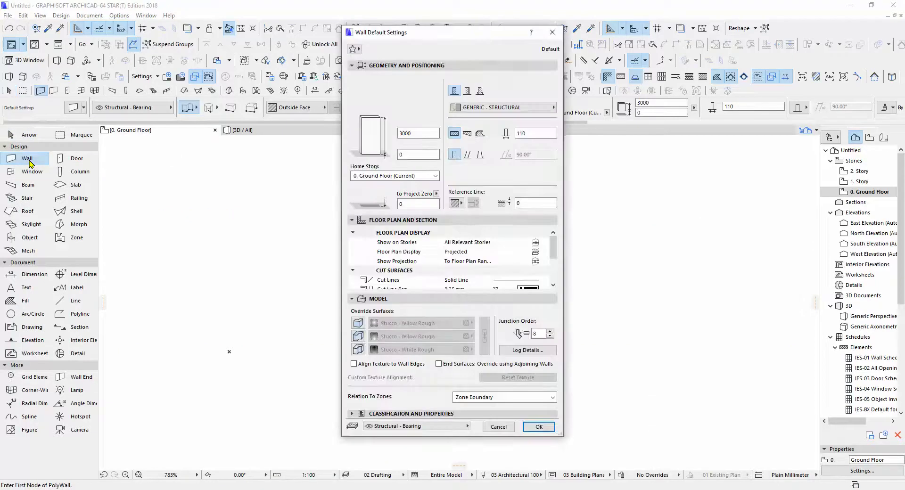
pyautogui.click(479, 91)
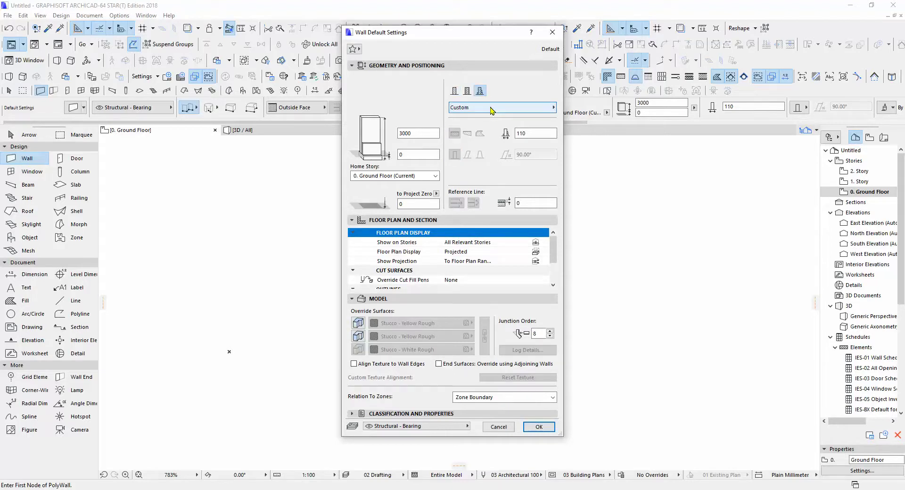
pyautogui.click(492, 110)
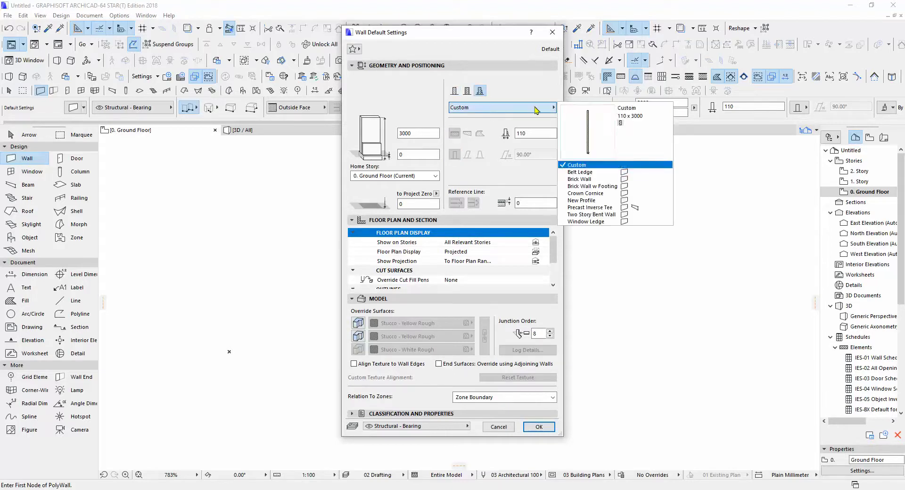
pyautogui.click(596, 202)
pyautogui.click(539, 427)
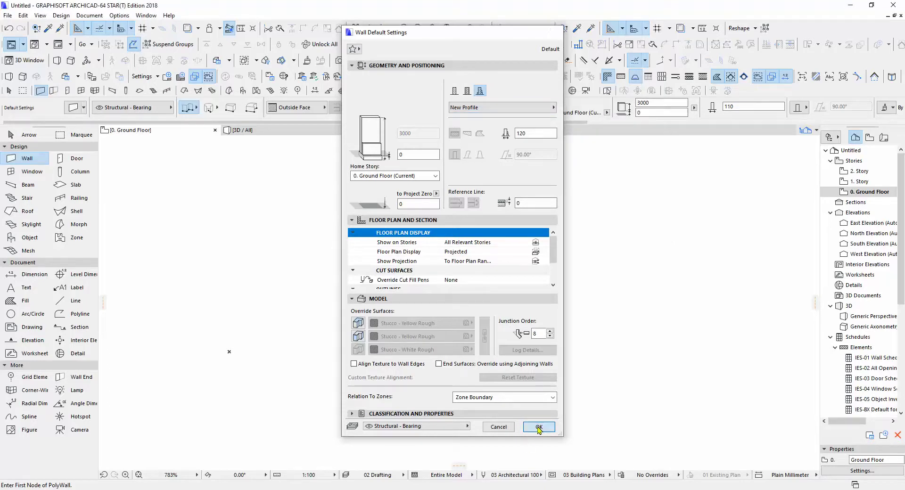
# Draw a closed four-corner rectangular wall loop on the plan and switch to the 3D view.
pyautogui.click(230, 352)
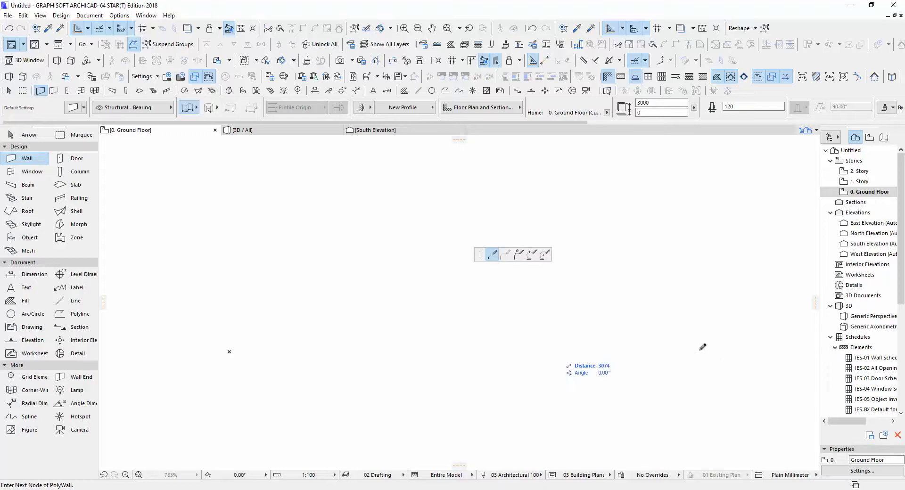
pyautogui.click(732, 351)
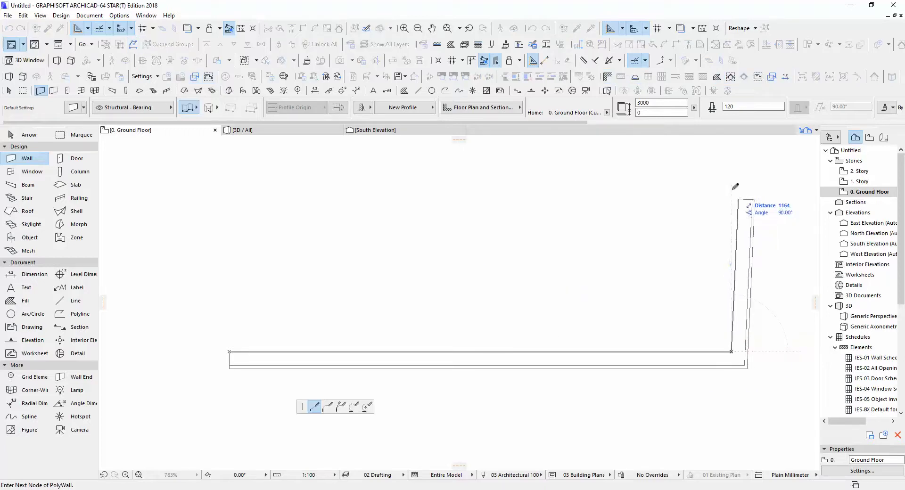
pyautogui.click(731, 174)
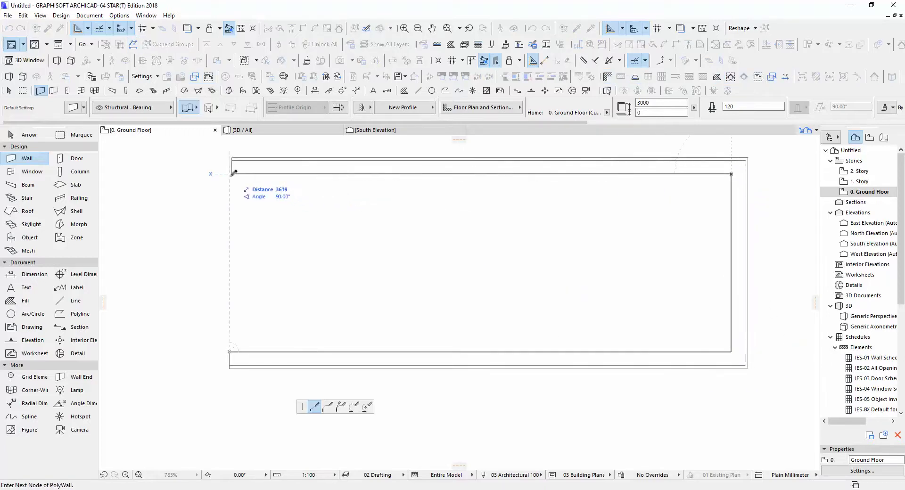
pyautogui.click(229, 174)
pyautogui.click(229, 352)
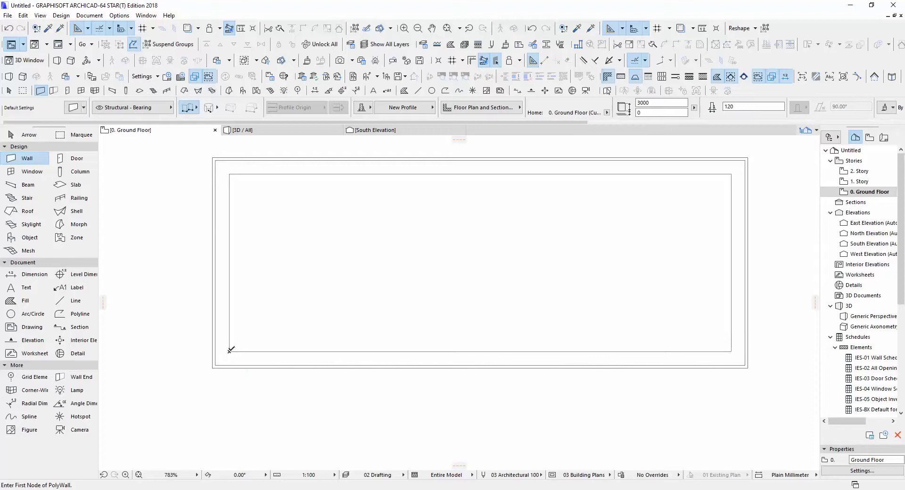
pyautogui.click(245, 129)
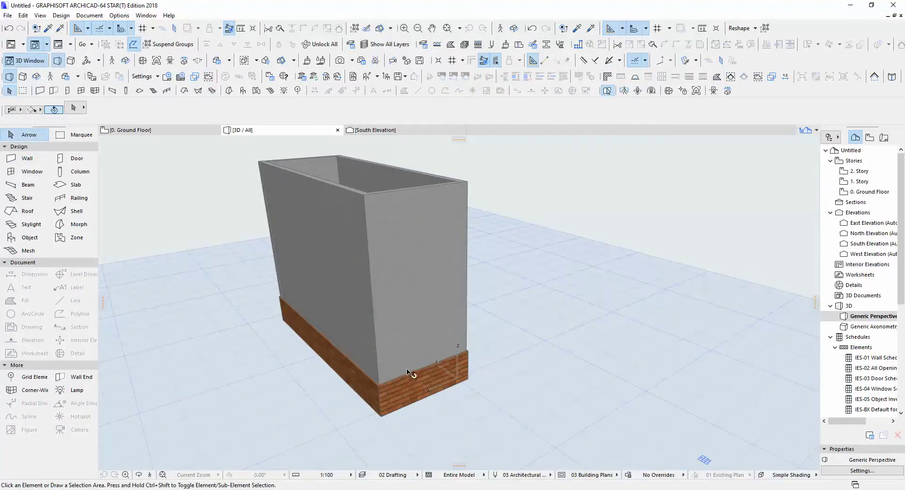
pyautogui.scroll(2, 408, 372)
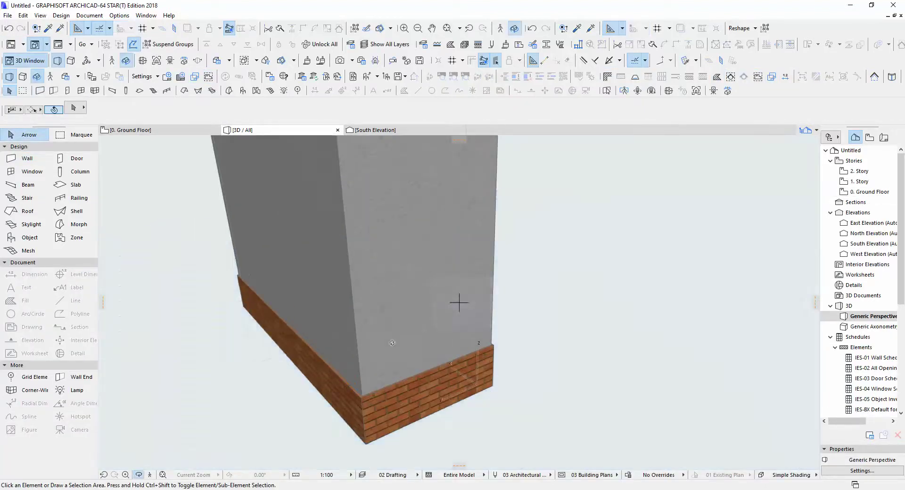
pyautogui.keyDown('shift'); pyautogui.moveTo(459, 303); pyautogui.dragTo(532, 373, button='middle'); pyautogui.keyUp('shift')
pyautogui.scroll(2, 467, 354)
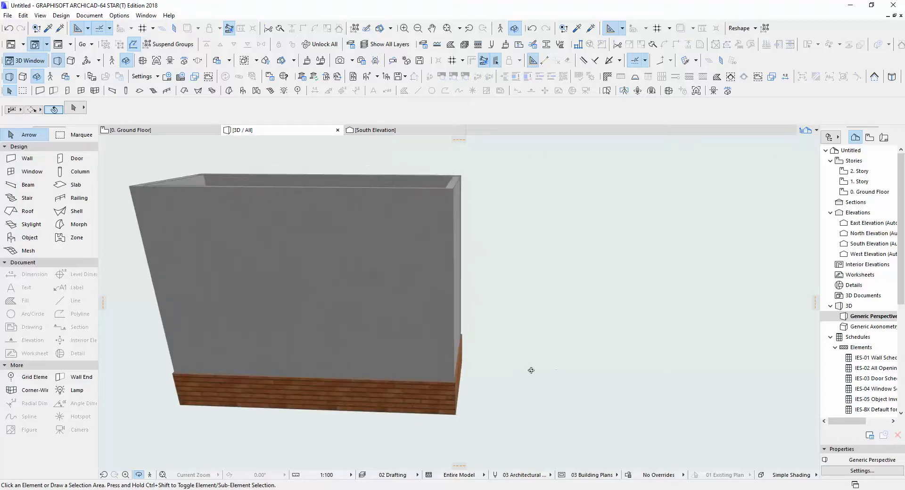
pyautogui.moveTo(531, 370); pyautogui.dragTo(265, 362)
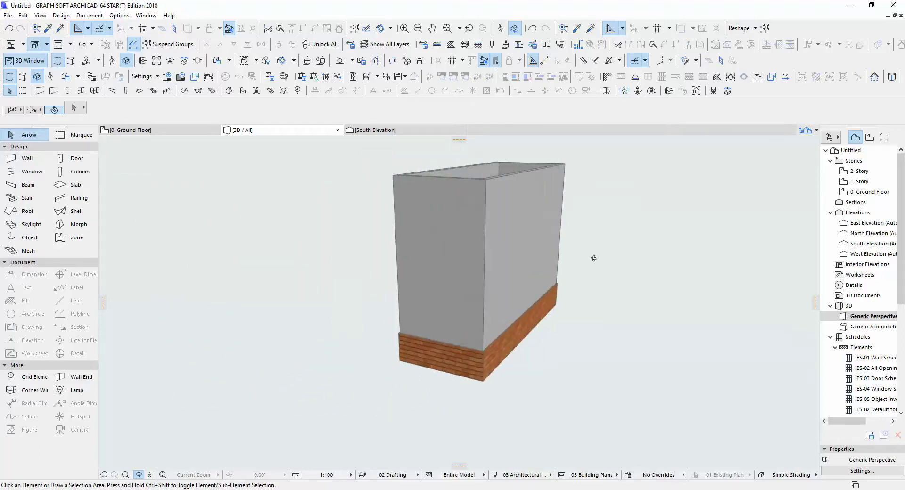
pyautogui.moveTo(594, 258); pyautogui.dragTo(449, 391)
pyautogui.scroll(3, 448, 390)
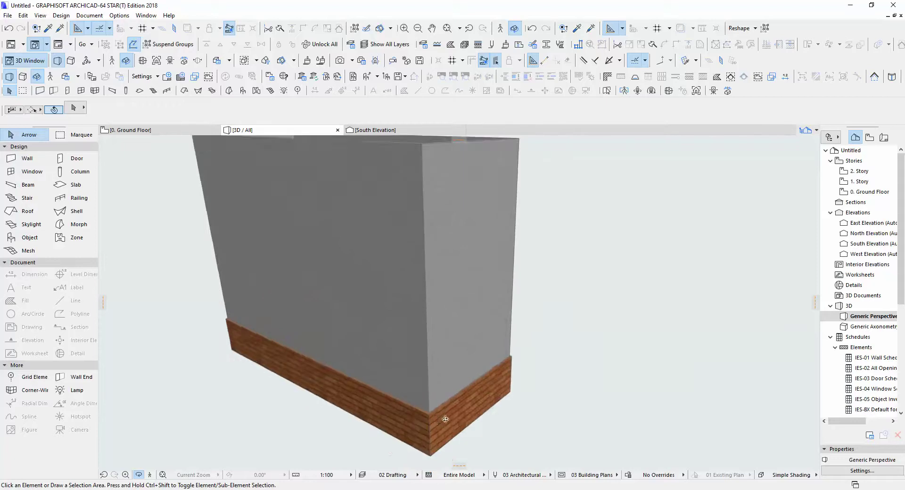
pyautogui.scroll(8, 445, 419)
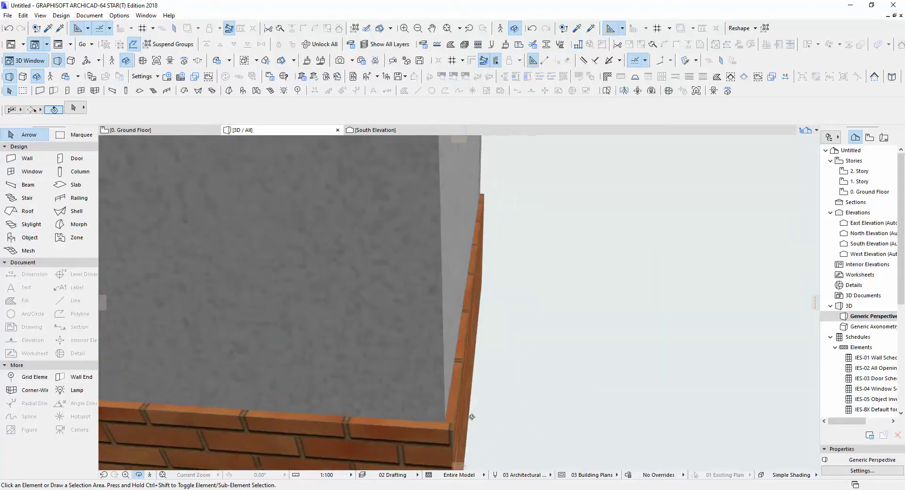
pyautogui.moveTo(472, 417); pyautogui.dragTo(444, 380)
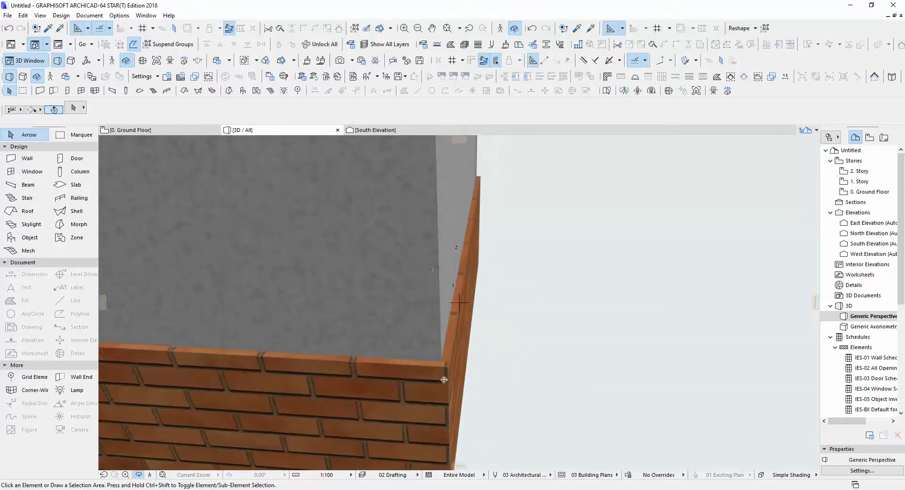
pyautogui.scroll(-10, 444, 380)
pyautogui.moveTo(489, 410)
pyautogui.mouseDown()
pyautogui.moveTo(518, 401)
pyautogui.moveTo(495, 437)
pyautogui.moveTo(440, 246)
pyautogui.mouseUp()
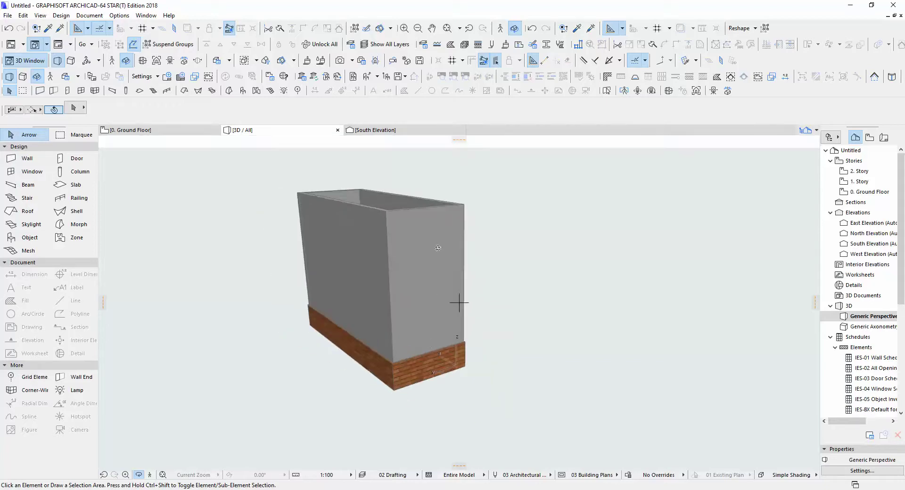